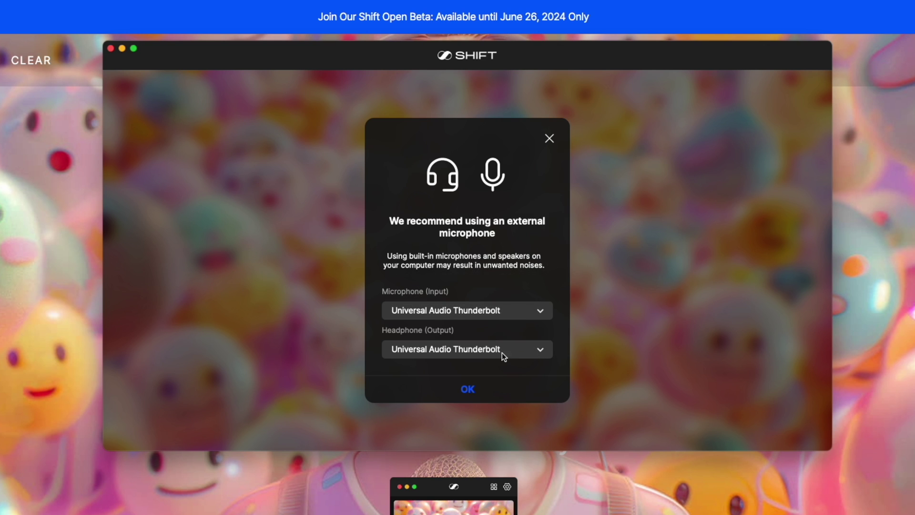
# Step: Accept Universal Audio Thunderbolt as both microphone and headphone output
pyautogui.click(466, 390)
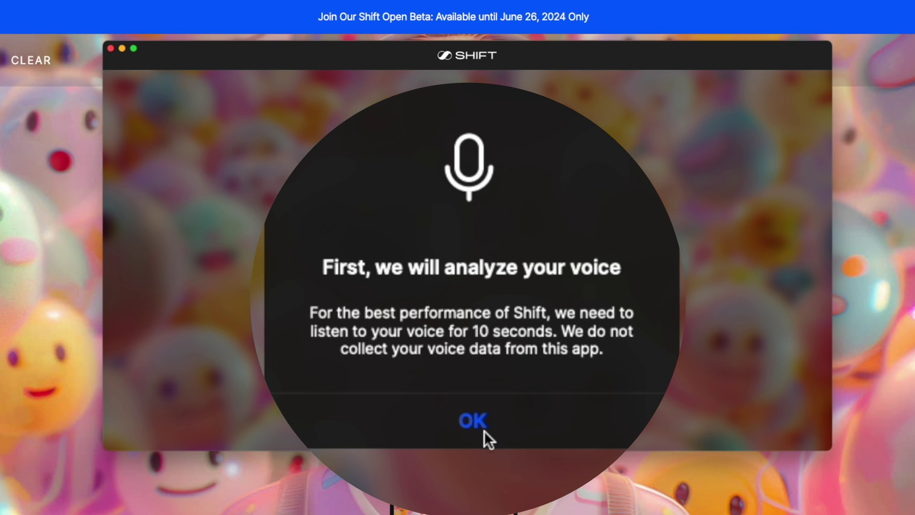
# Step: Read the passage aloud for the 10-second voice analysis, then dismiss the 'Now Shift is ready' message
pyautogui.click(485, 431)
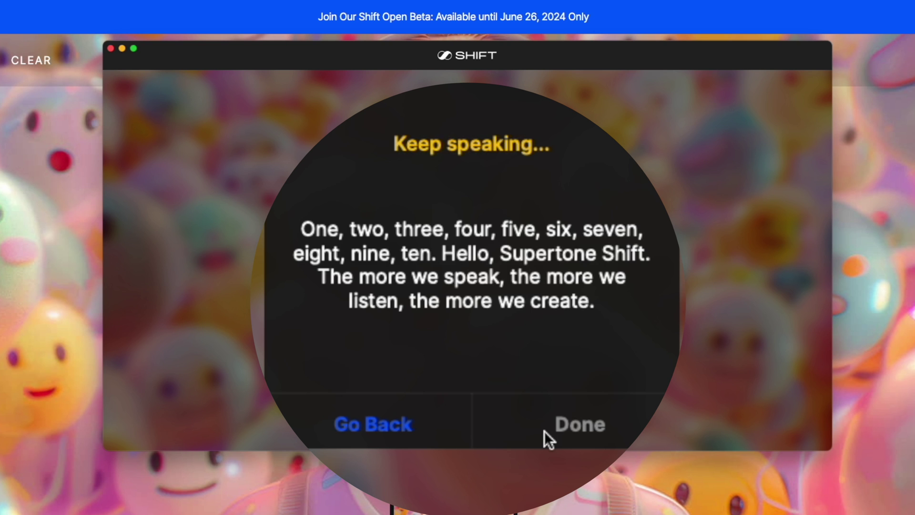
pyautogui.click(511, 351)
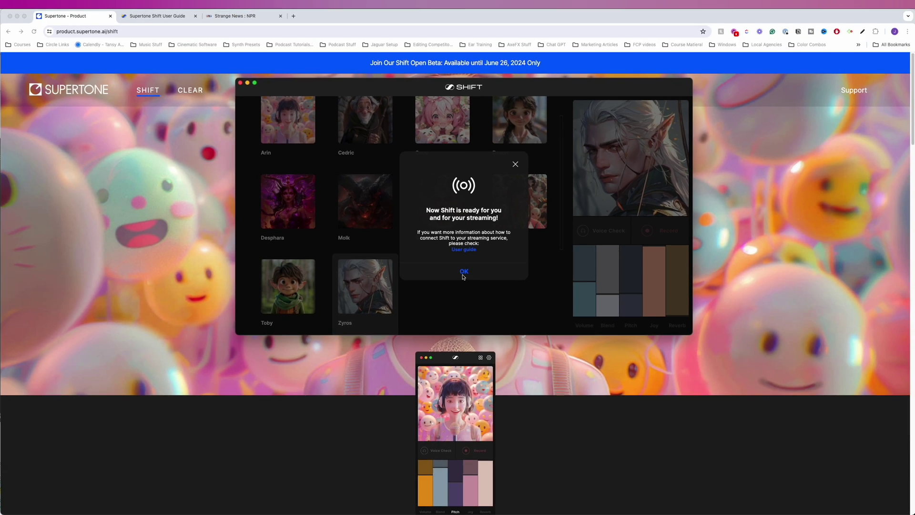
pyautogui.click(467, 350)
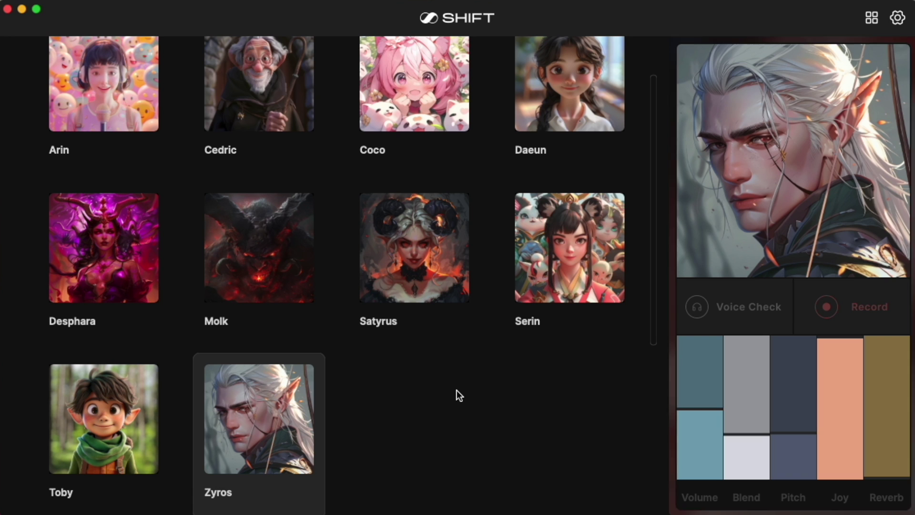
# Step: Preview Arin, Cedric, Coco, Daeun, Serin, Satyrus, Molk, Desphara and Toby, ending on Zyros
pyautogui.moveTo(142, 117)
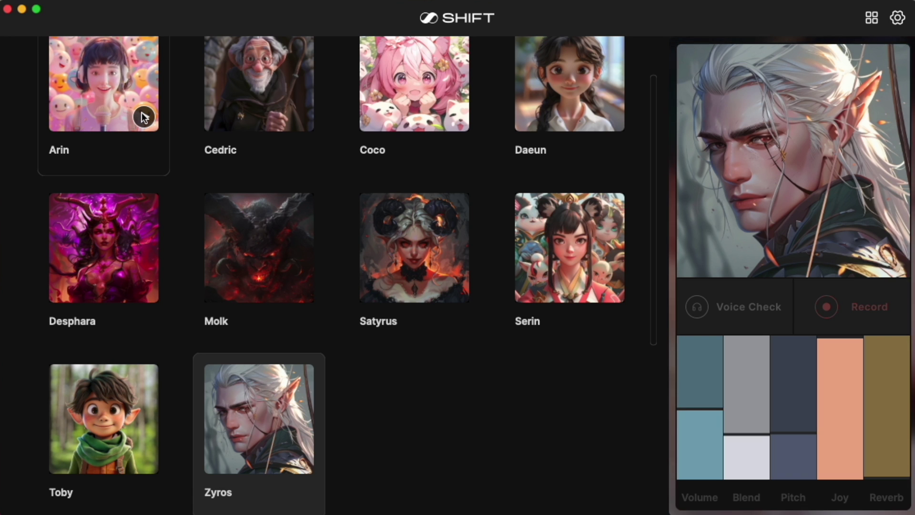
pyautogui.click(143, 116)
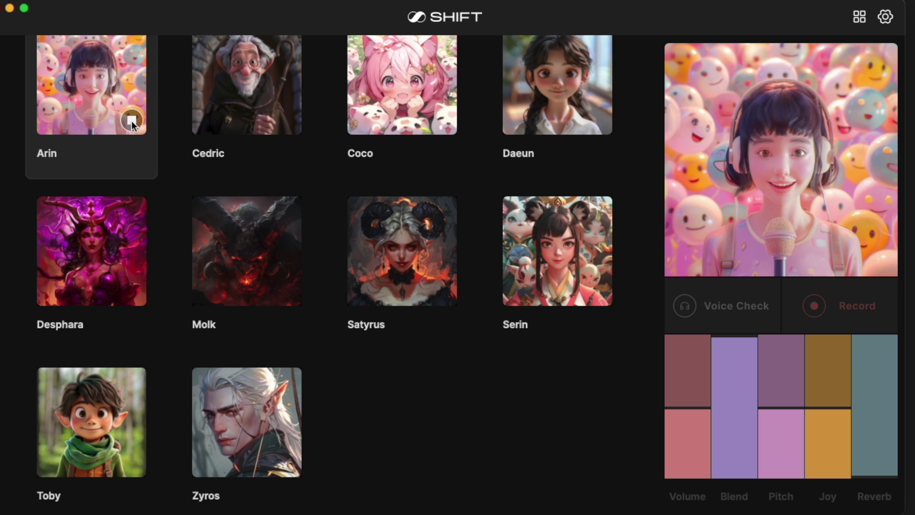
pyautogui.click(286, 123)
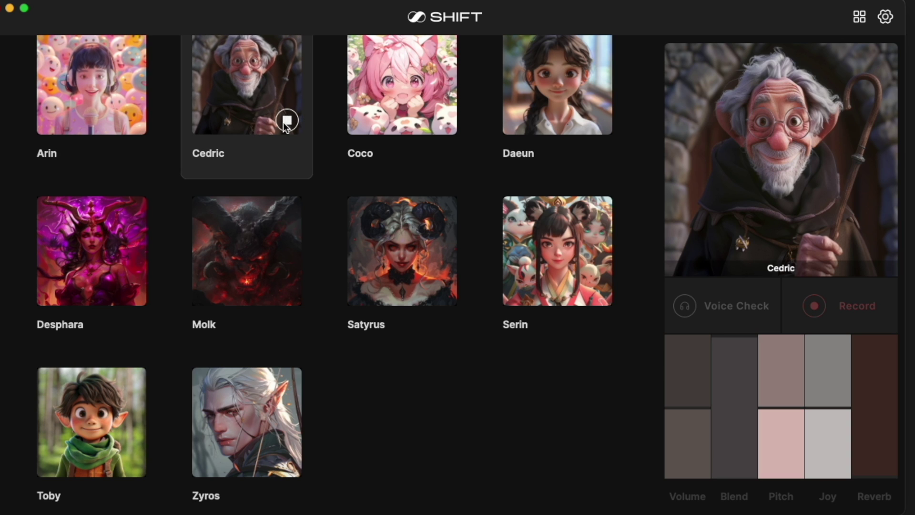
pyautogui.click(441, 122)
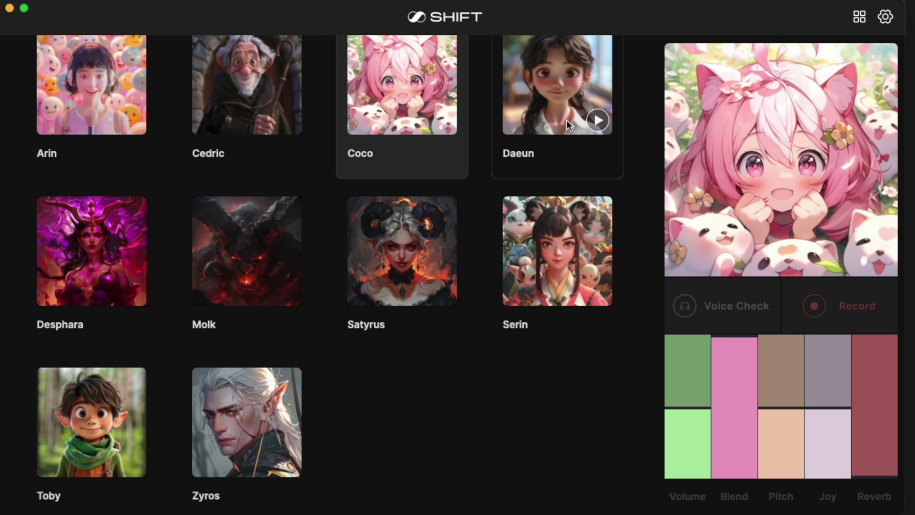
pyautogui.click(597, 121)
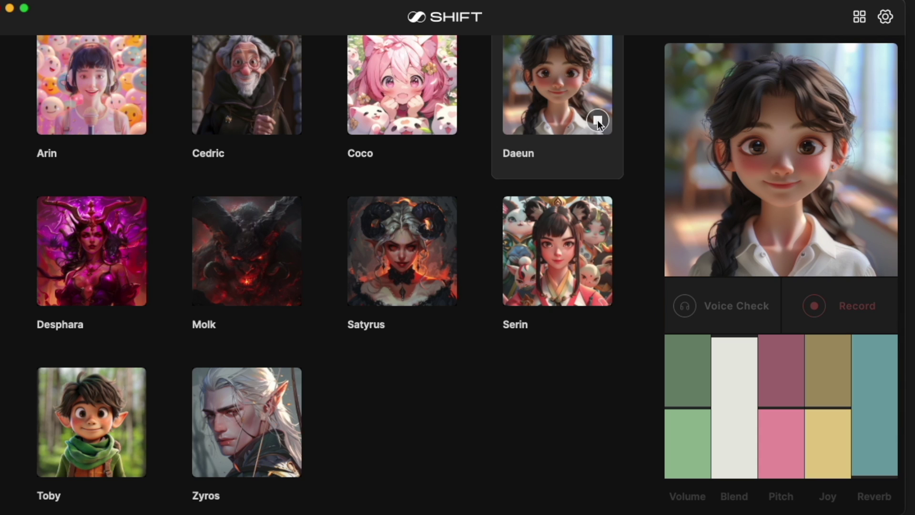
pyautogui.click(599, 291)
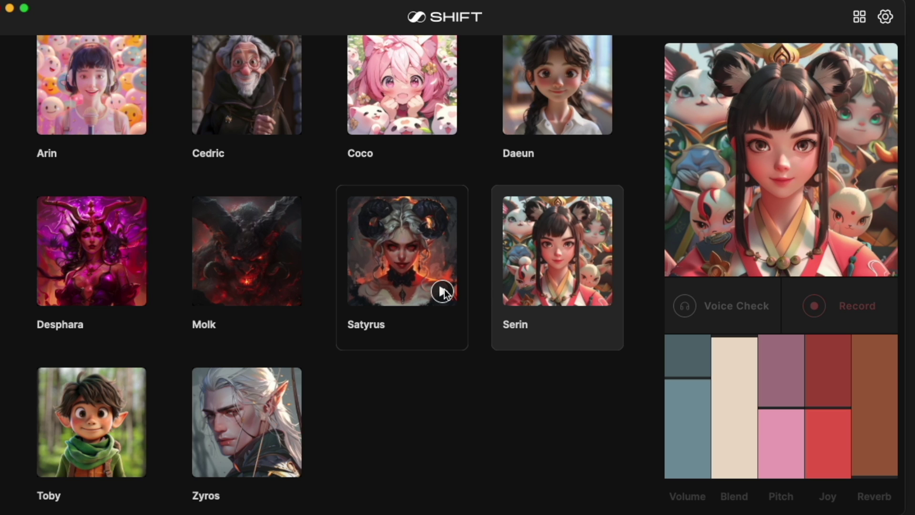
pyautogui.click(441, 291)
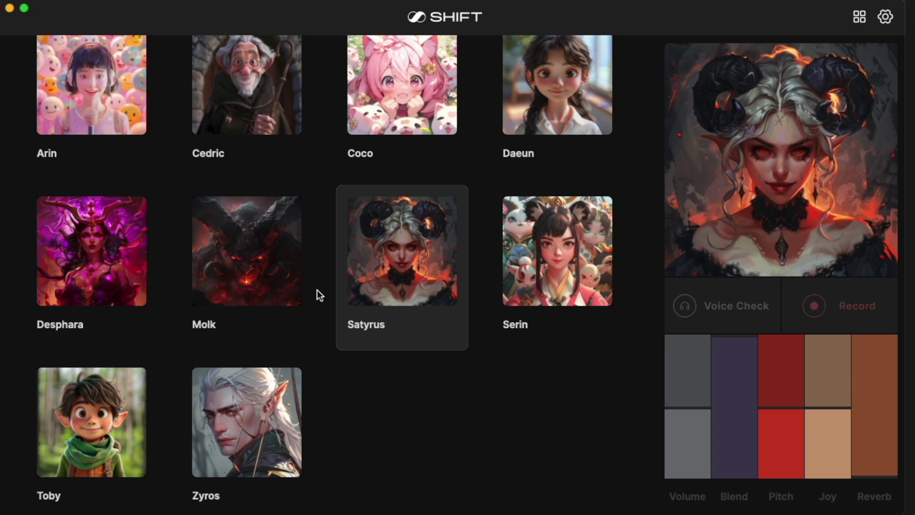
pyautogui.click(286, 291)
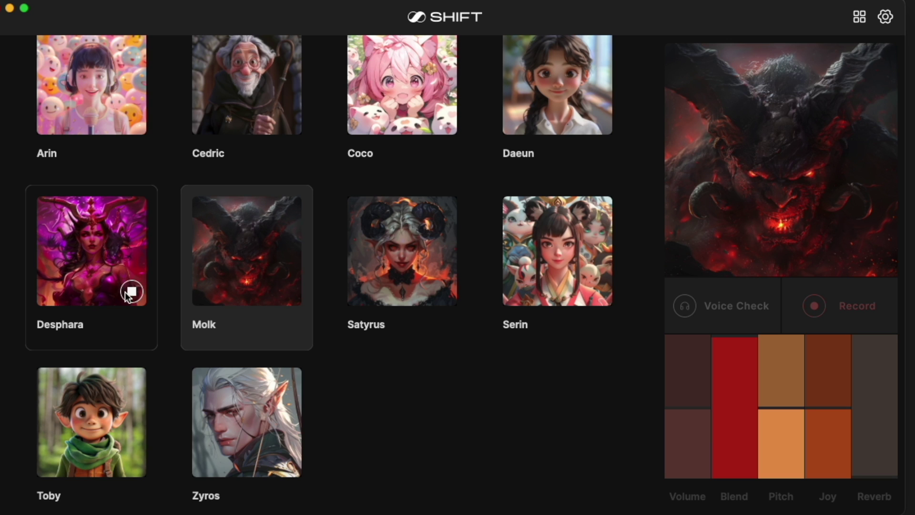
pyautogui.click(132, 291)
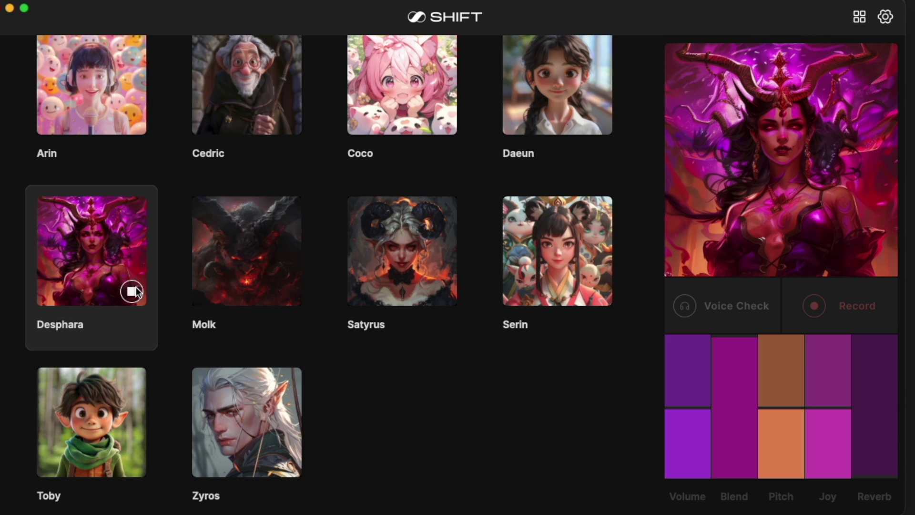
pyautogui.click(132, 462)
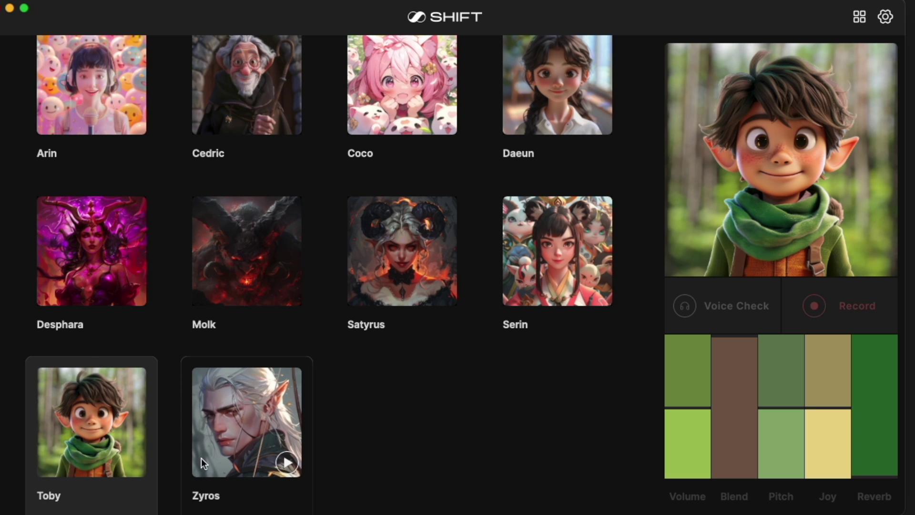
pyautogui.click(287, 462)
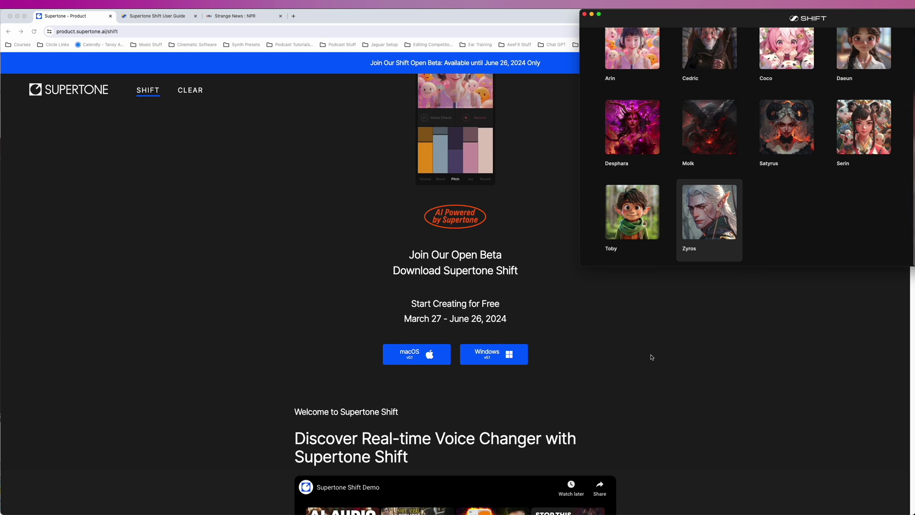
# Step: Scroll the Shift product page past the demo video to 'Just select & speak'
pyautogui.scroll(-3, 651, 358)
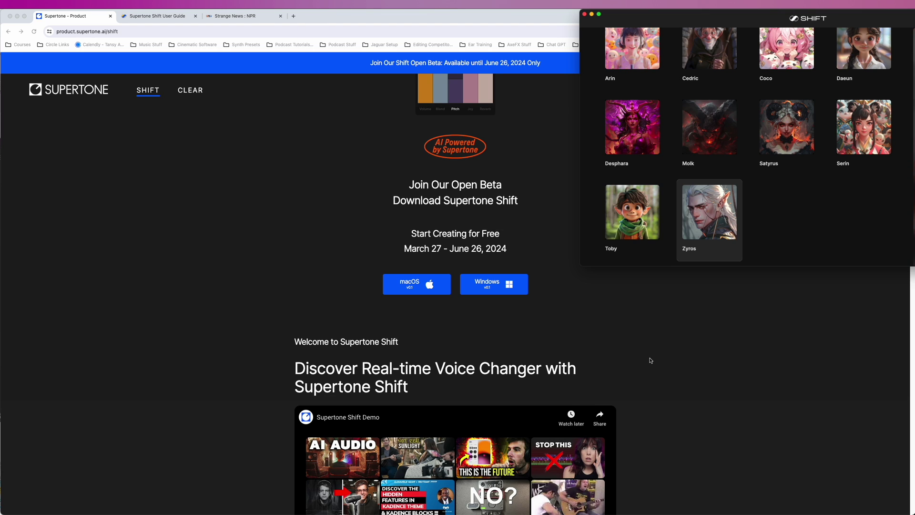
pyautogui.scroll(-2, 651, 360)
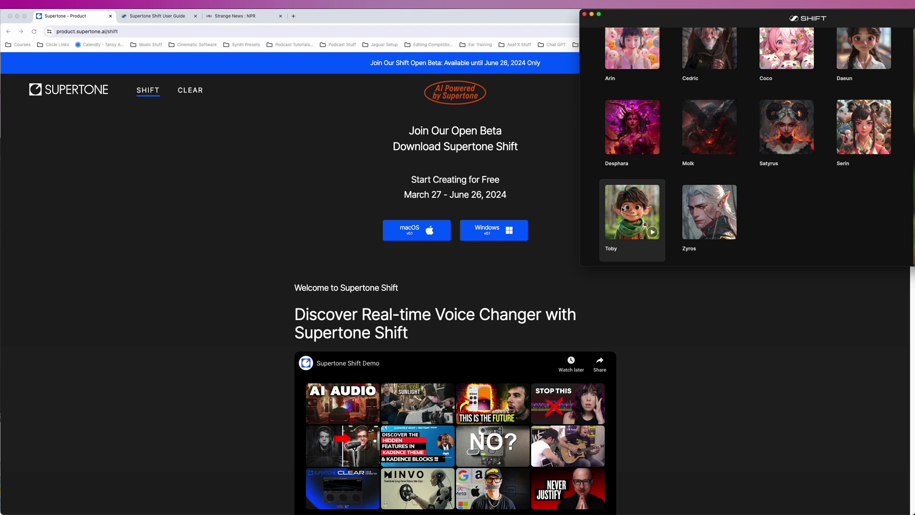
pyautogui.scroll(-10, 619, 317)
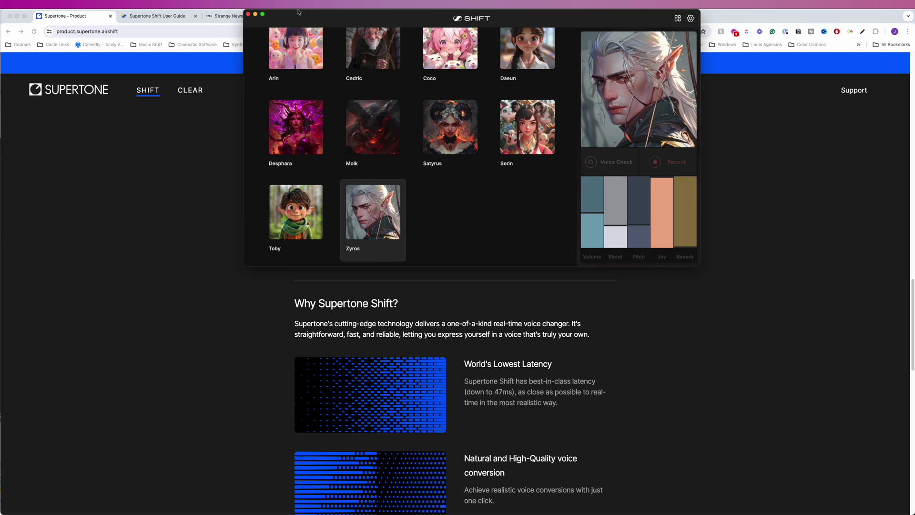
# Step: Shift the app window left, then push Zyros's Blend to 100 and drop its Pitch to -1
pyautogui.moveTo(299, 12); pyautogui.dragTo(255, 13)
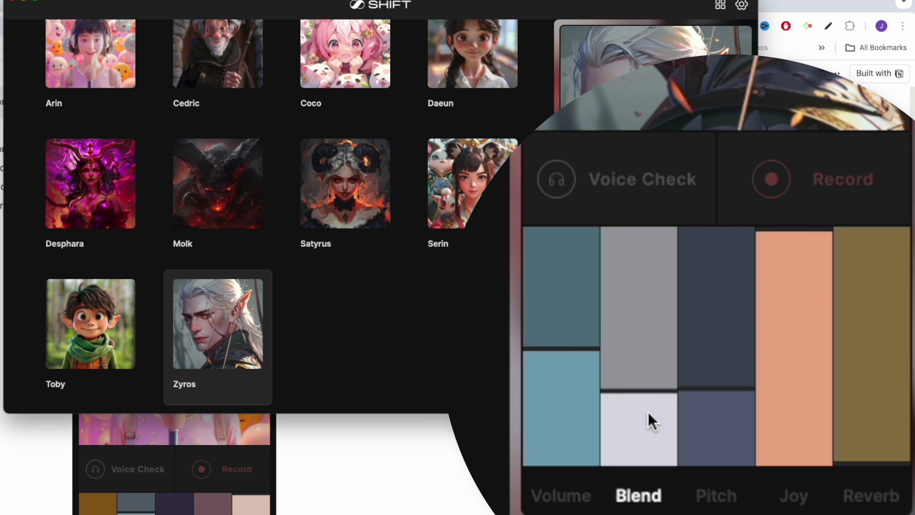
pyautogui.click(636, 390)
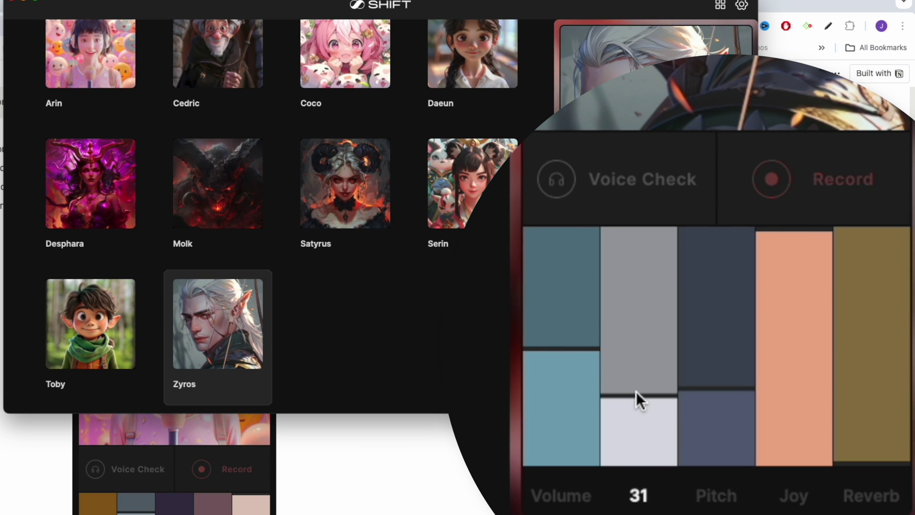
pyautogui.moveTo(636, 390); pyautogui.dragTo(636, 480)
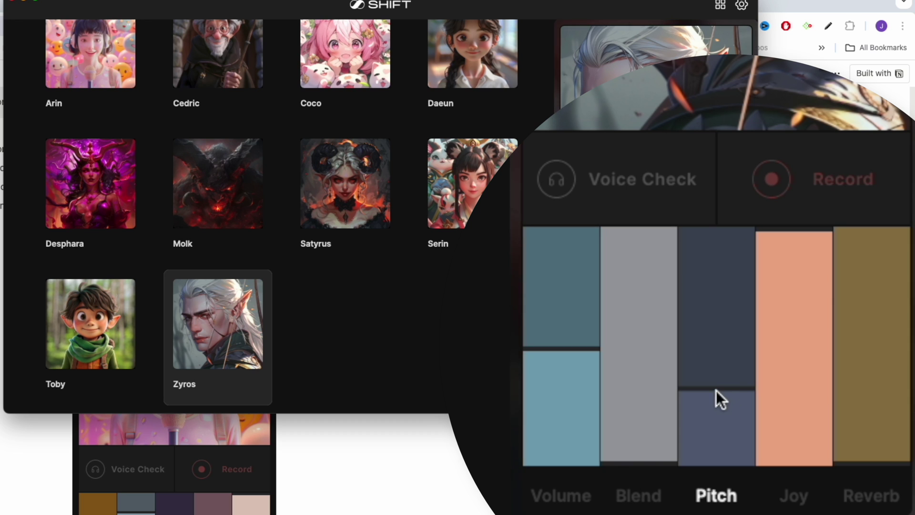
pyautogui.moveTo(715, 388); pyautogui.dragTo(719, 348)
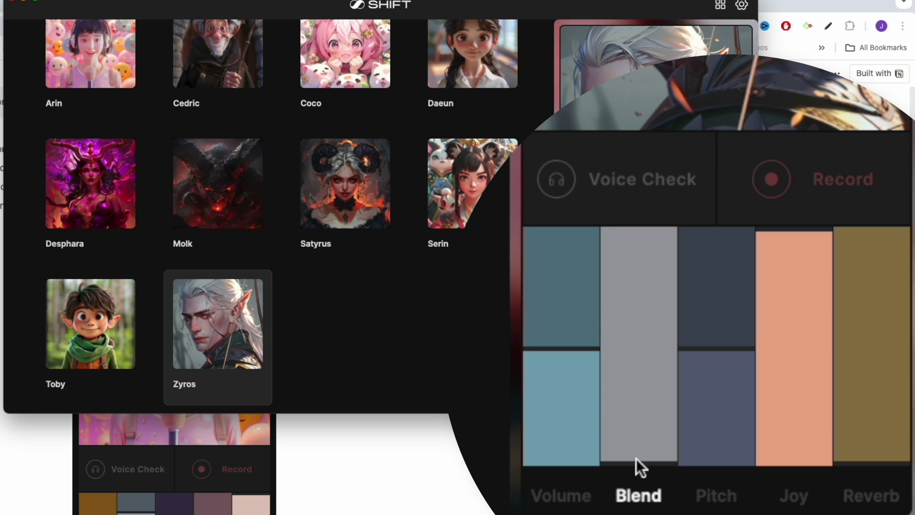
pyautogui.moveTo(637, 459); pyautogui.dragTo(639, 222)
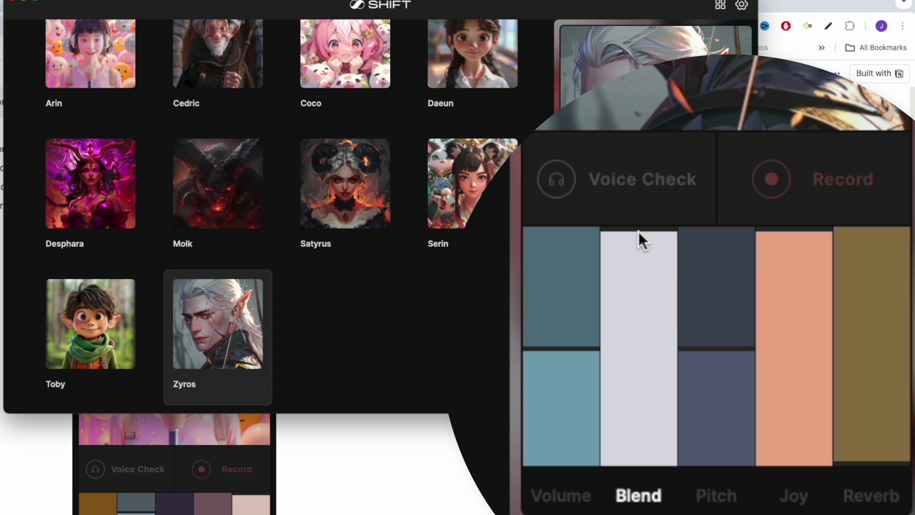
pyautogui.moveTo(639, 232); pyautogui.dragTo(631, 345)
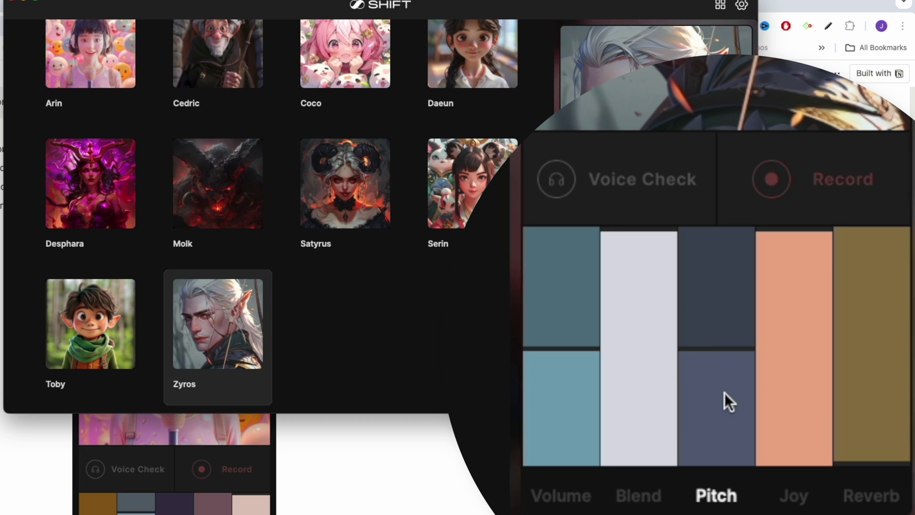
pyautogui.moveTo(724, 394); pyautogui.dragTo(724, 393)
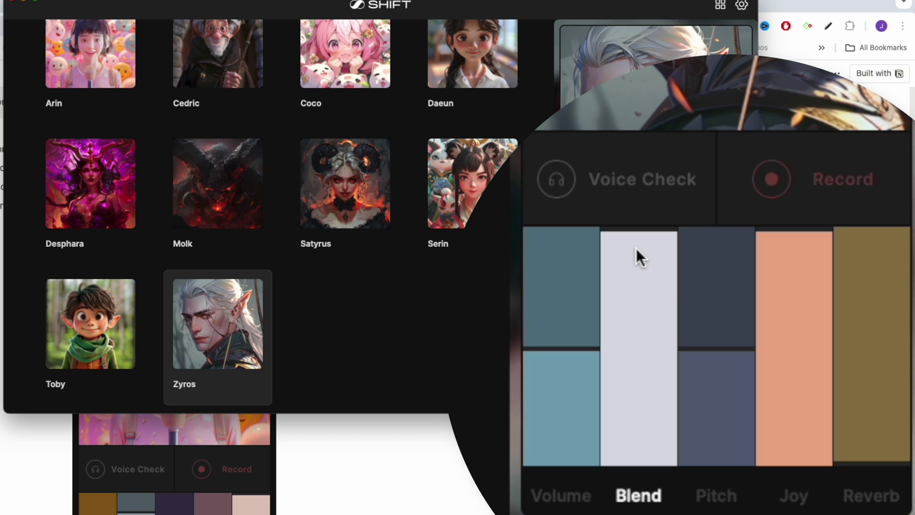
pyautogui.moveTo(715, 353); pyautogui.dragTo(733, 465)
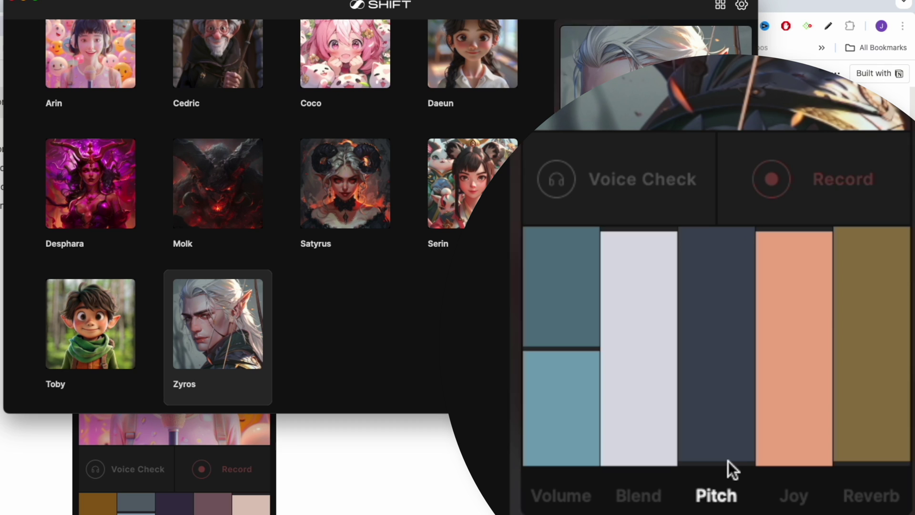
# Step: Sweep Zyros's Pitch from -12 up through -7, 0 and 1, settling at 8
pyautogui.click(728, 461)
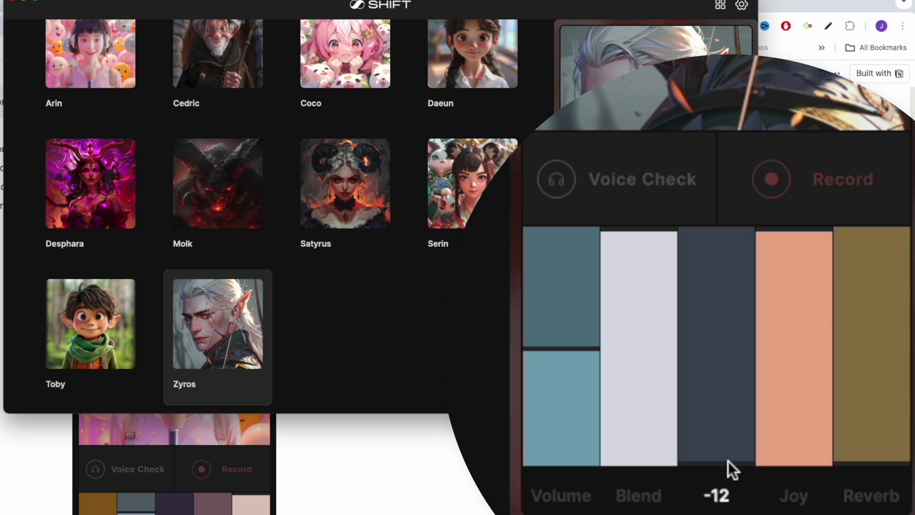
pyautogui.moveTo(729, 461); pyautogui.dragTo(728, 346)
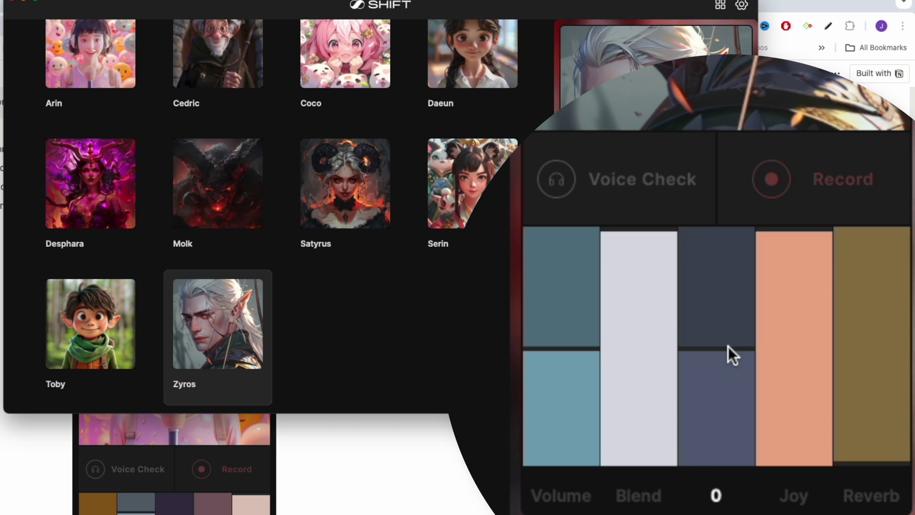
pyautogui.moveTo(728, 354); pyautogui.dragTo(725, 207)
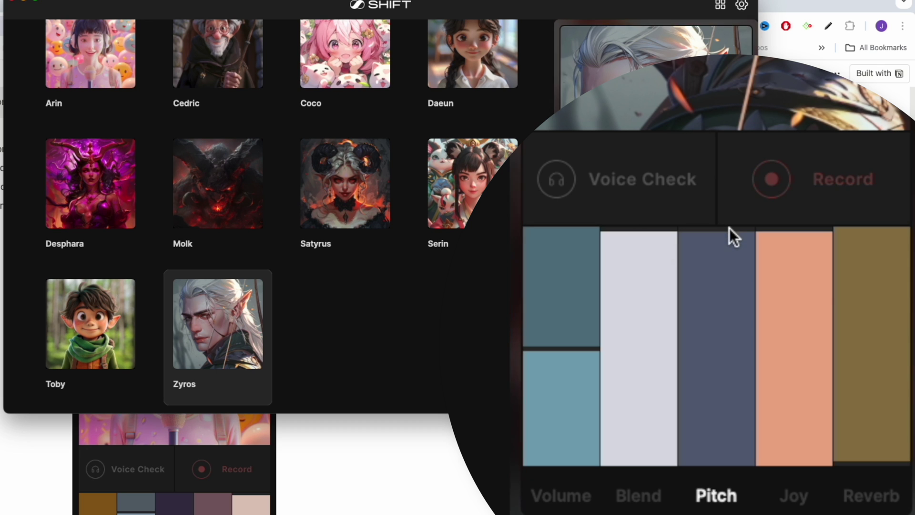
pyautogui.moveTo(730, 230); pyautogui.dragTo(731, 364)
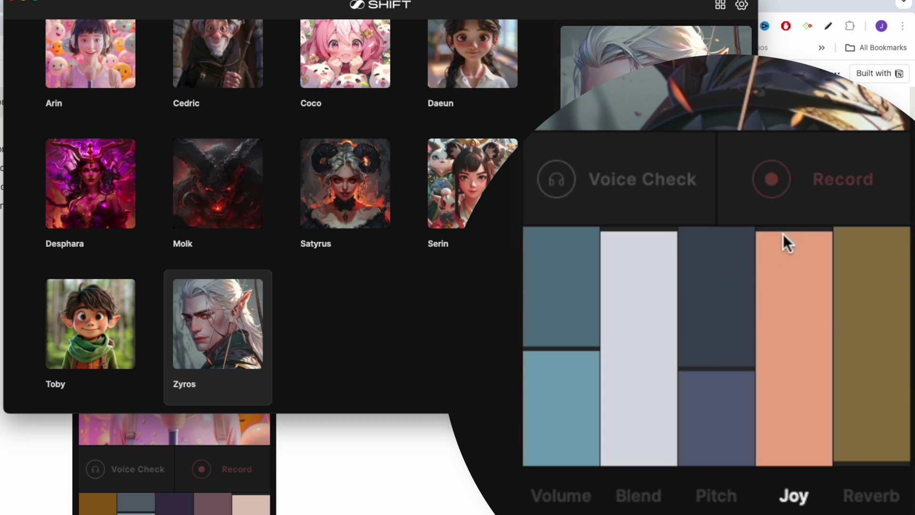
# Step: Raise Zyros's Joy to 2.00, then lower it to 1.60
pyautogui.moveTo(784, 230); pyautogui.dragTo(784, 216)
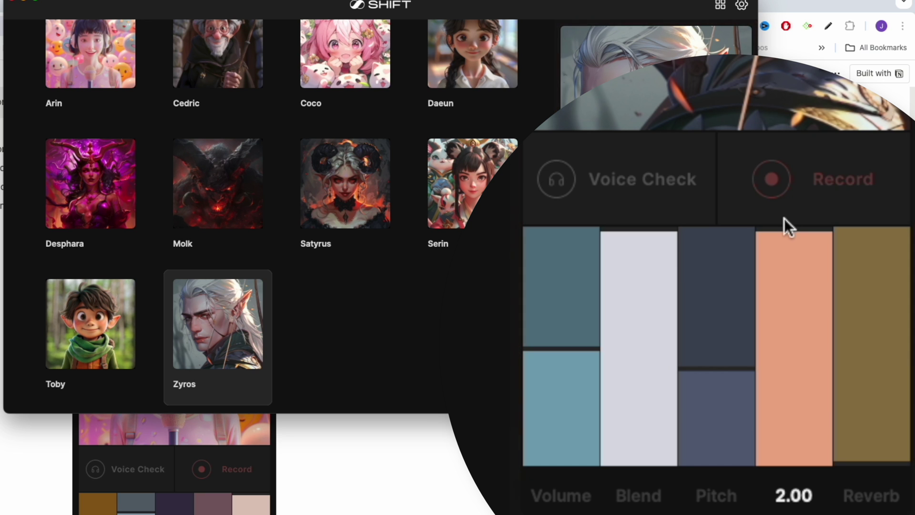
pyautogui.moveTo(785, 220); pyautogui.dragTo(791, 298)
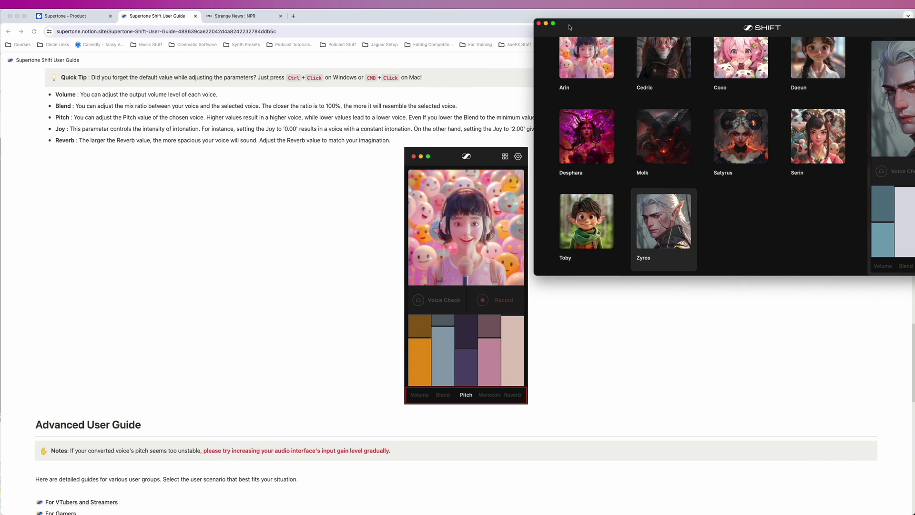
# Step: Sweep Zyros's Joy between 0.00 and 2.00, leave it low, and lower Blend from 100
pyautogui.click(784, 200)
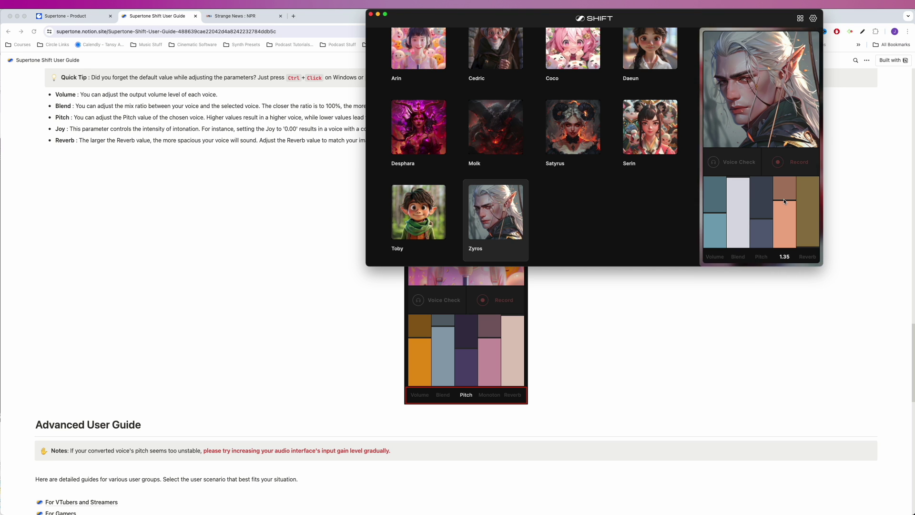
pyautogui.moveTo(784, 200); pyautogui.dragTo(784, 210)
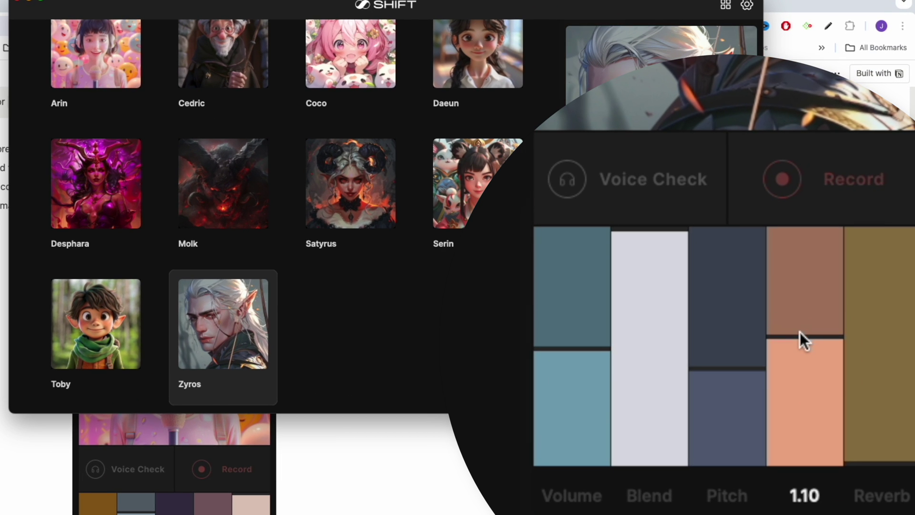
pyautogui.moveTo(800, 331); pyautogui.dragTo(802, 464)
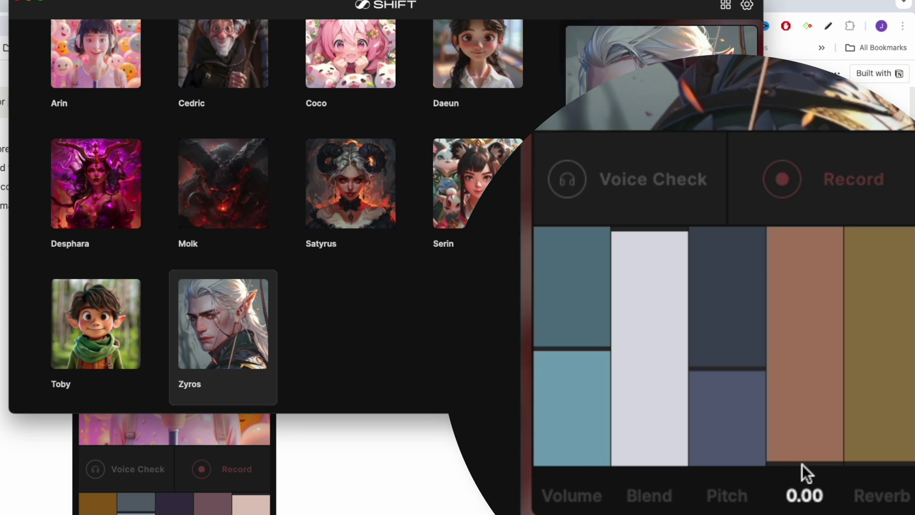
pyautogui.moveTo(802, 464); pyautogui.dragTo(811, 345)
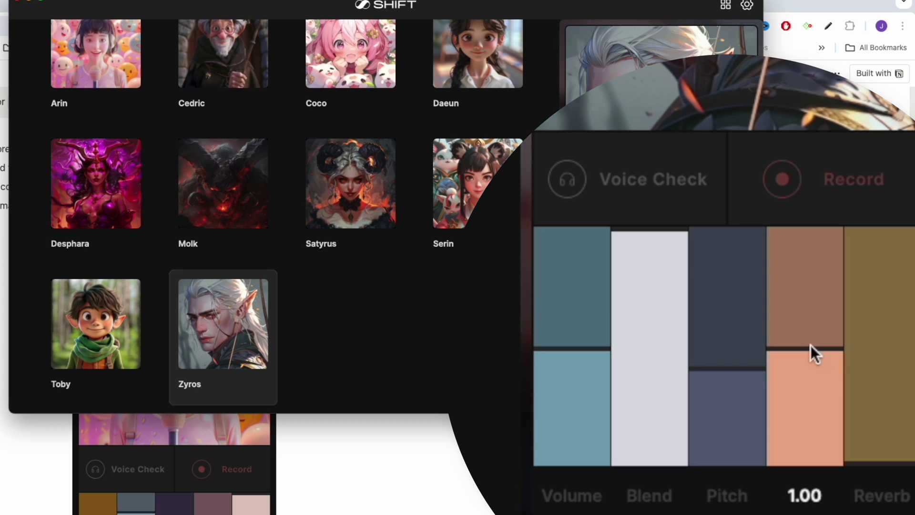
pyautogui.moveTo(810, 345); pyautogui.dragTo(814, 219)
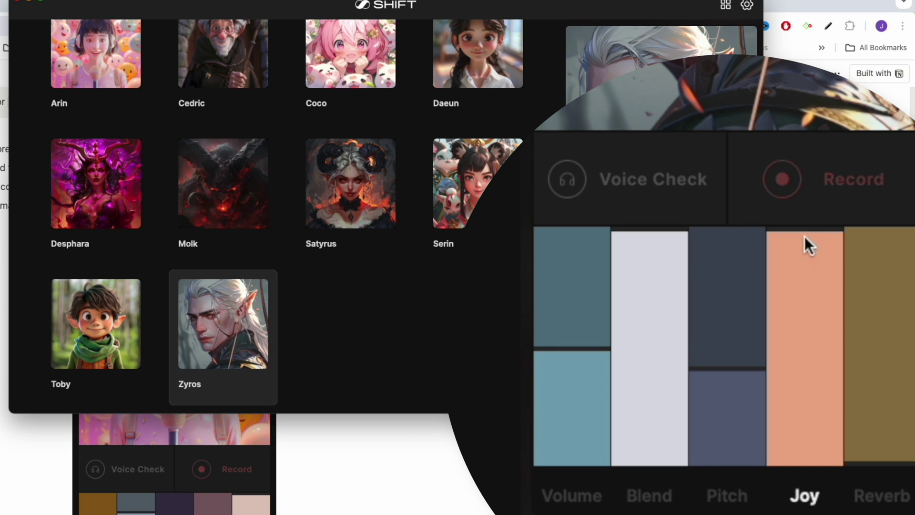
pyautogui.moveTo(804, 236); pyautogui.dragTo(809, 392)
pyautogui.moveTo(659, 231); pyautogui.dragTo(674, 387)
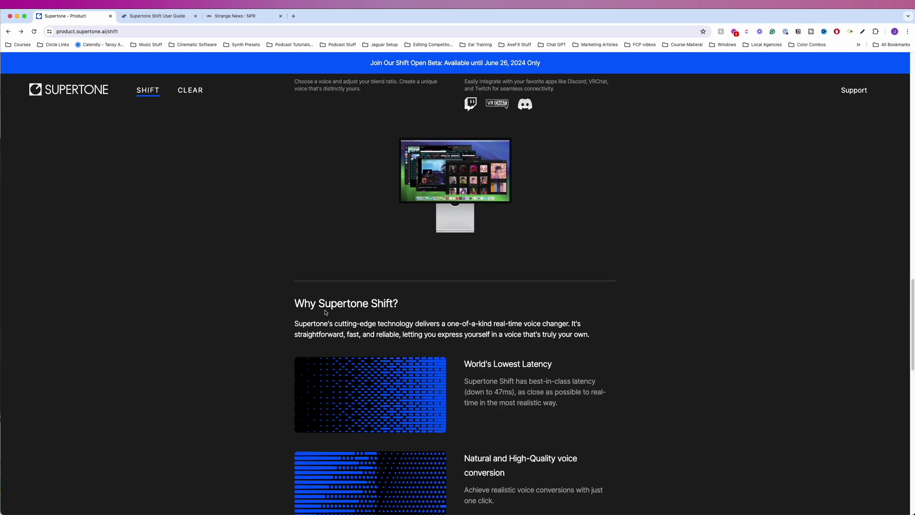
# Step: Scroll past features and system requirements to the download buttons and User Guide link
pyautogui.scroll(-3, 246, 298)
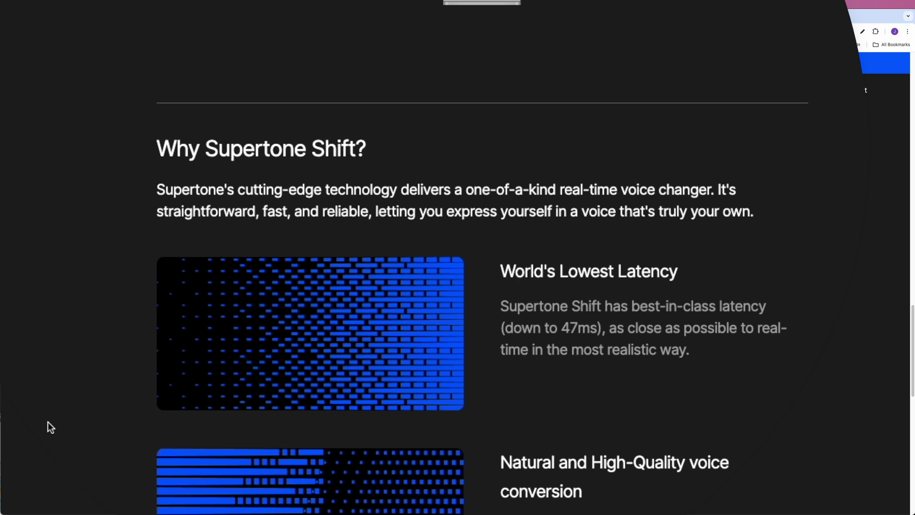
pyautogui.scroll(-5, 48, 421)
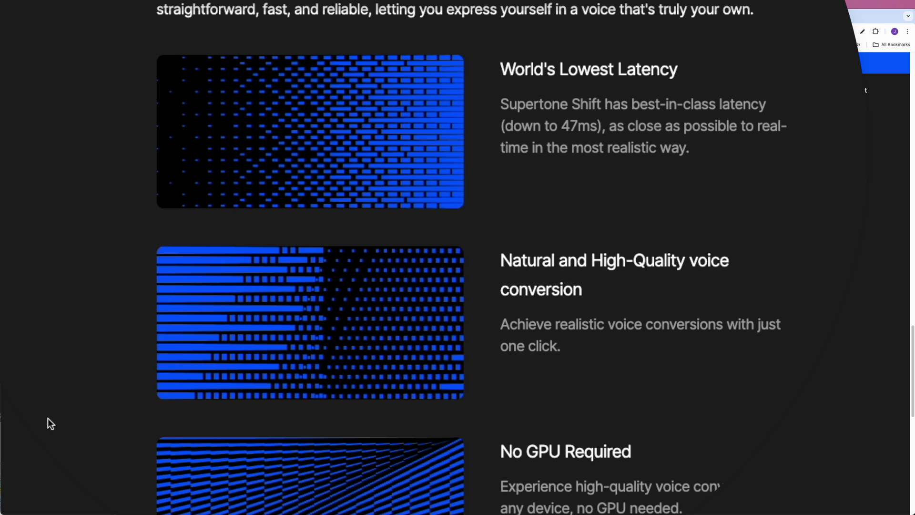
pyautogui.scroll(-8, 48, 419)
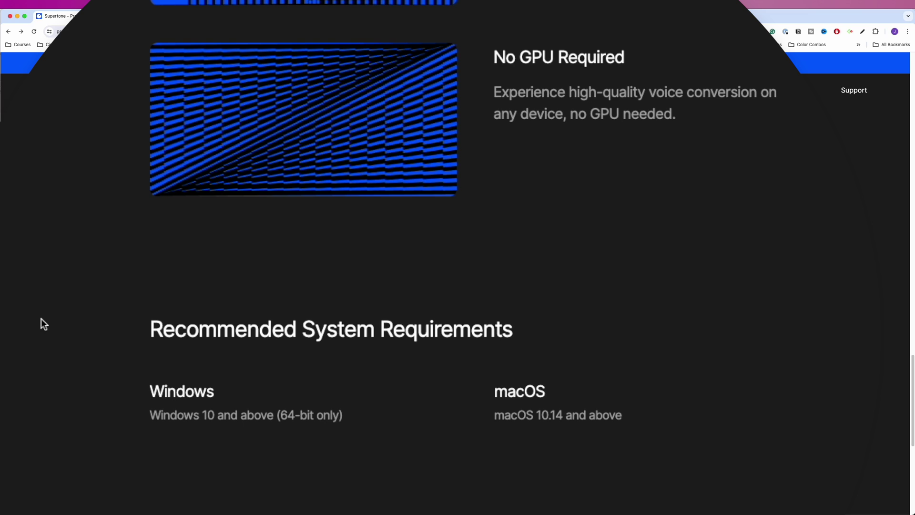
pyautogui.scroll(-8, 41, 318)
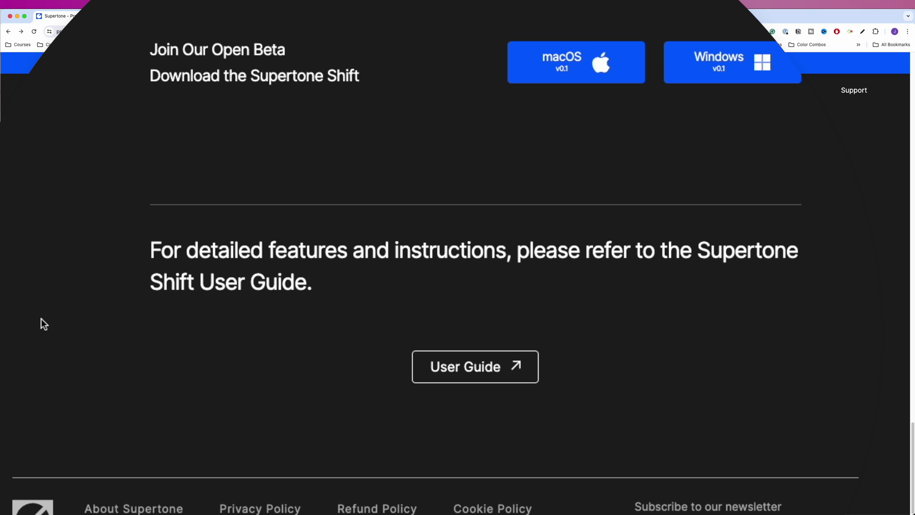